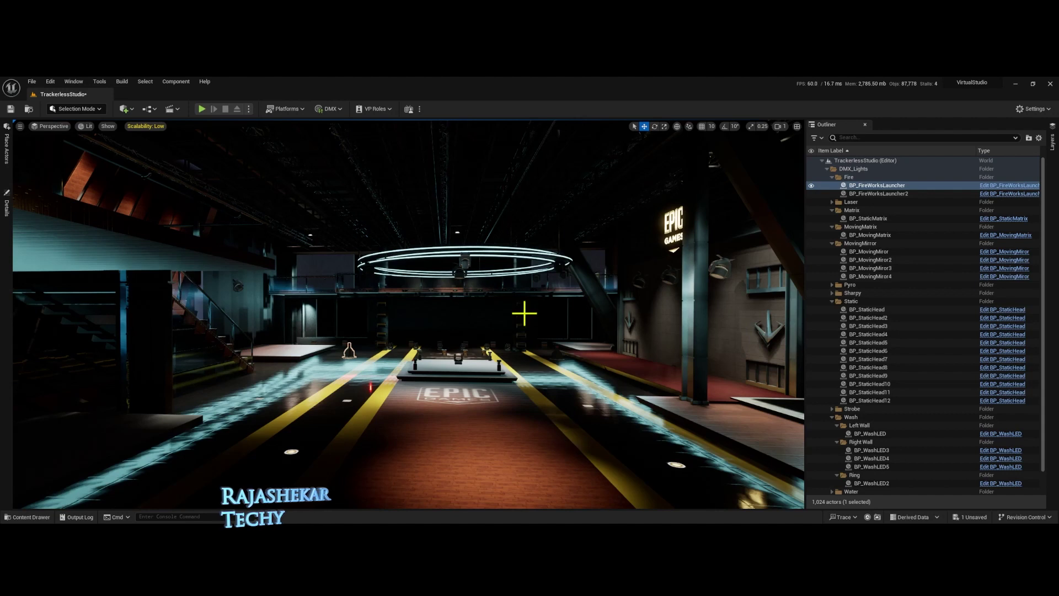
# - Open the DMX Control Console for a look and close it
pyautogui.click(330, 109)
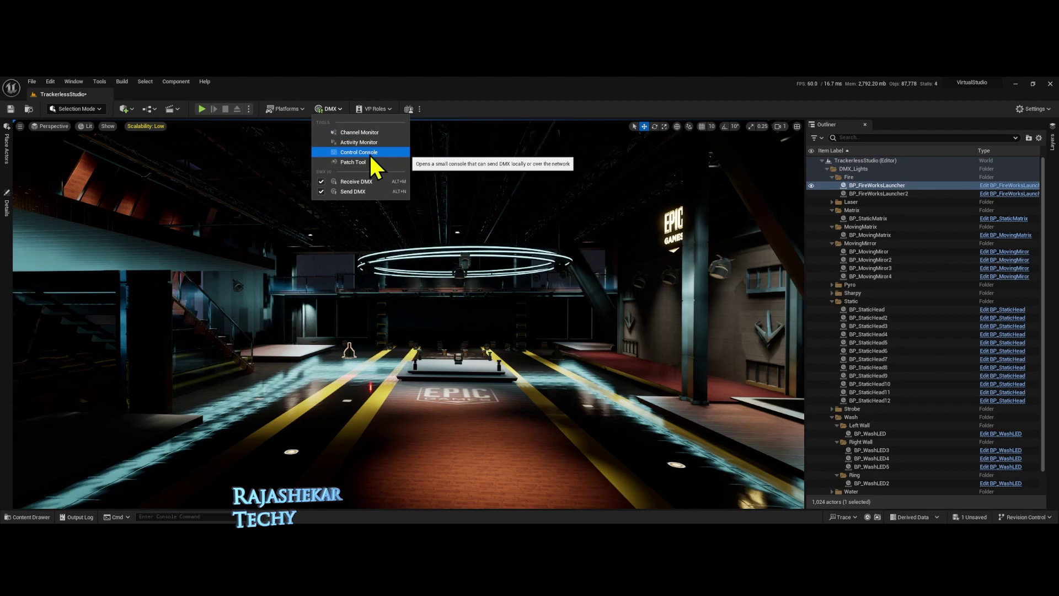
pyautogui.click(338, 153)
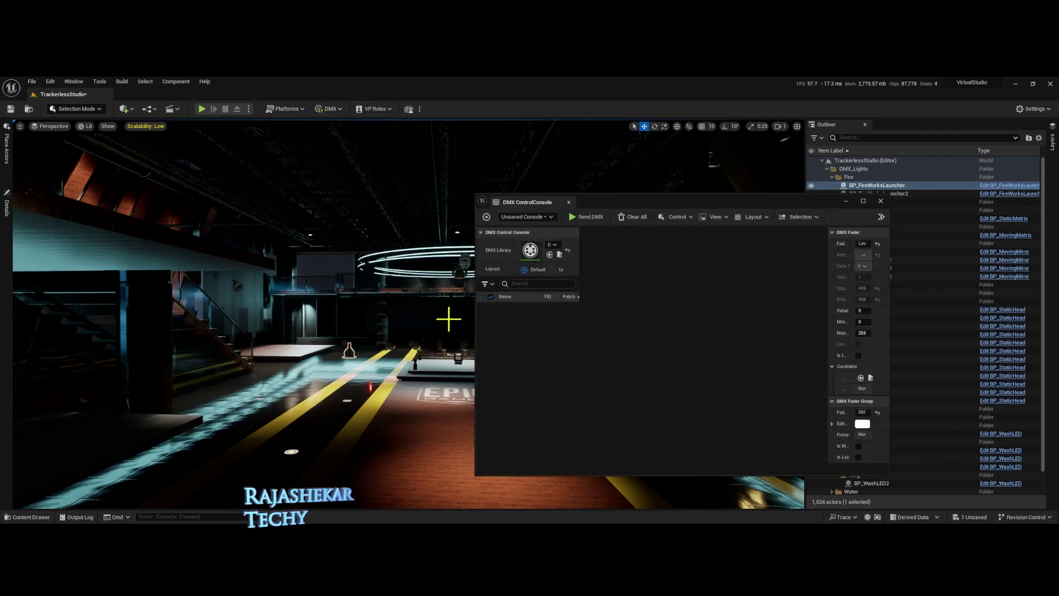
pyautogui.click(569, 202)
# - Open the DMX plugin page in the Project Settings
pyautogui.click(51, 81)
pyautogui.click(83, 201)
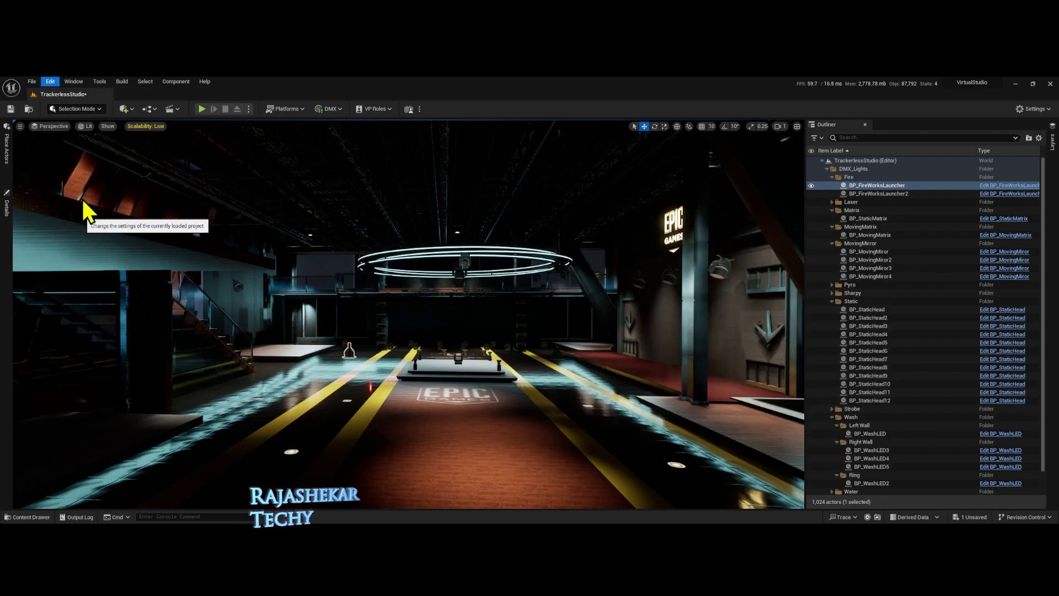
pyautogui.moveTo(315, 171); pyautogui.dragTo(229, 354)
pyautogui.click(207, 388)
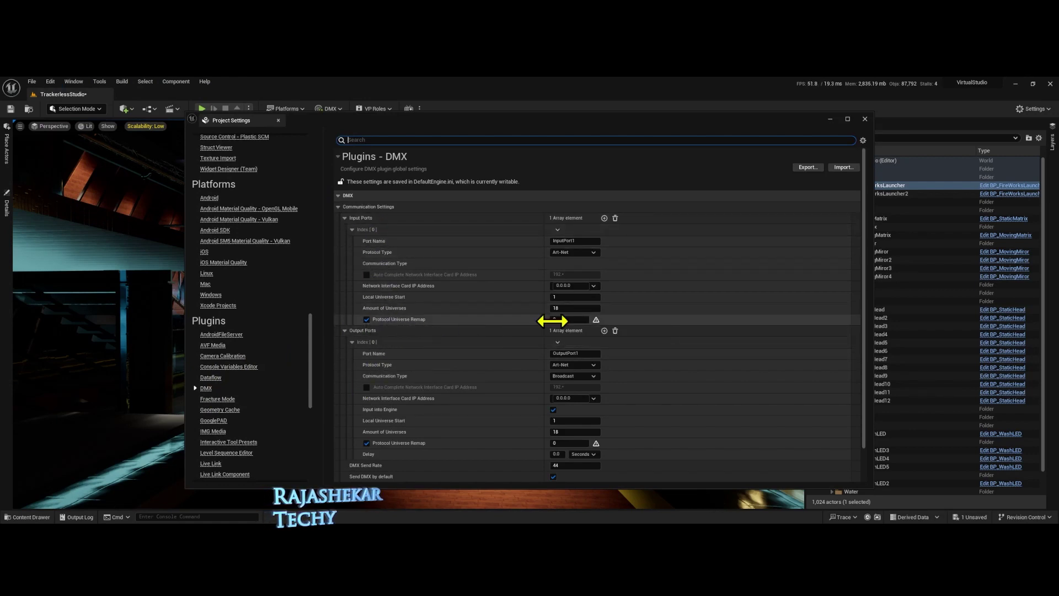
# - Disable Protocol Universe Remap for both the input port and the output port
pyautogui.moveTo(375, 329)
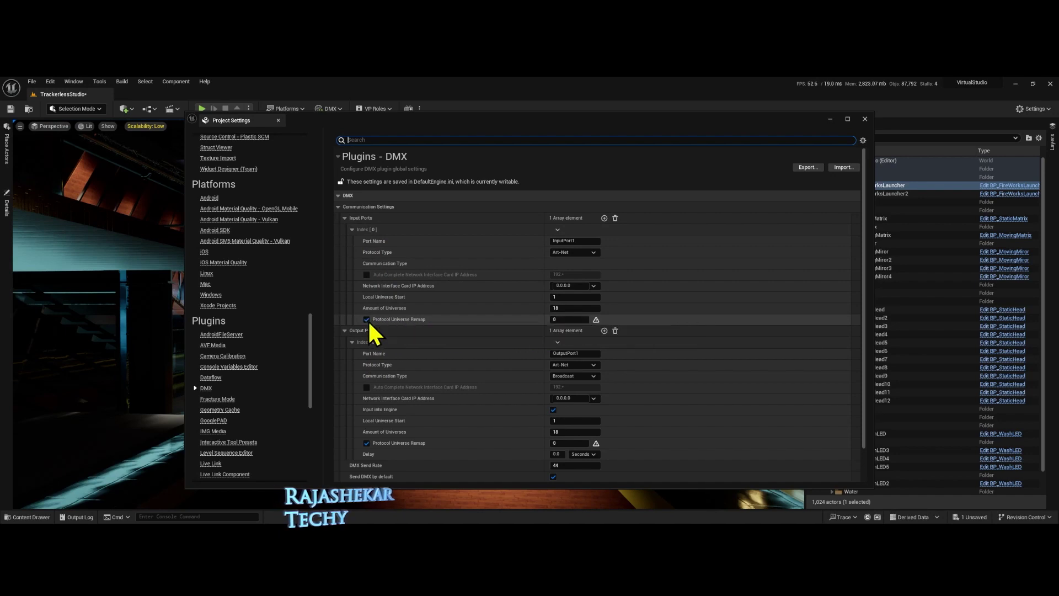
pyautogui.click(367, 321)
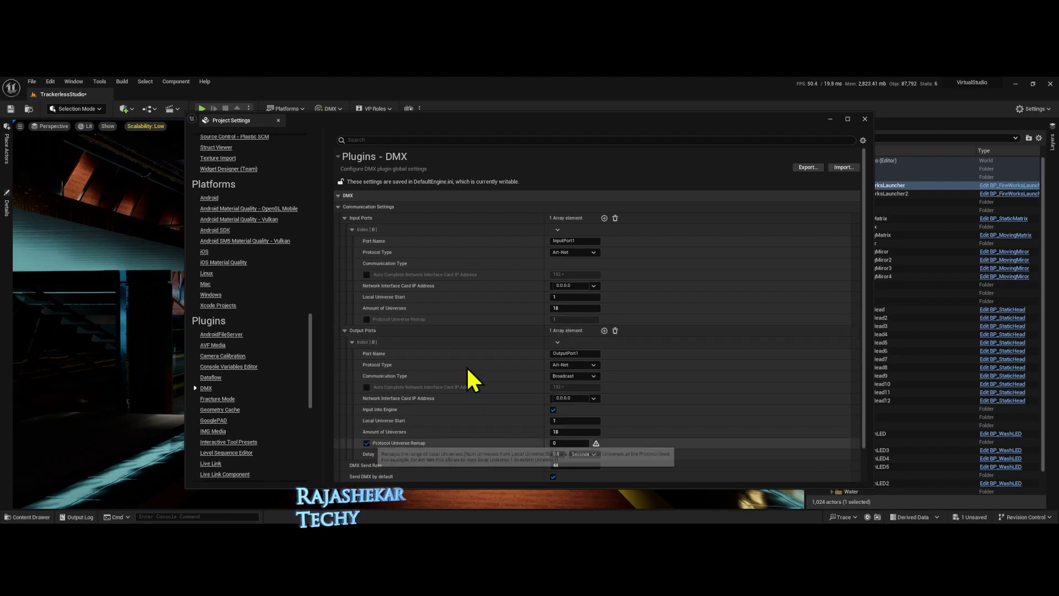
pyautogui.click(366, 443)
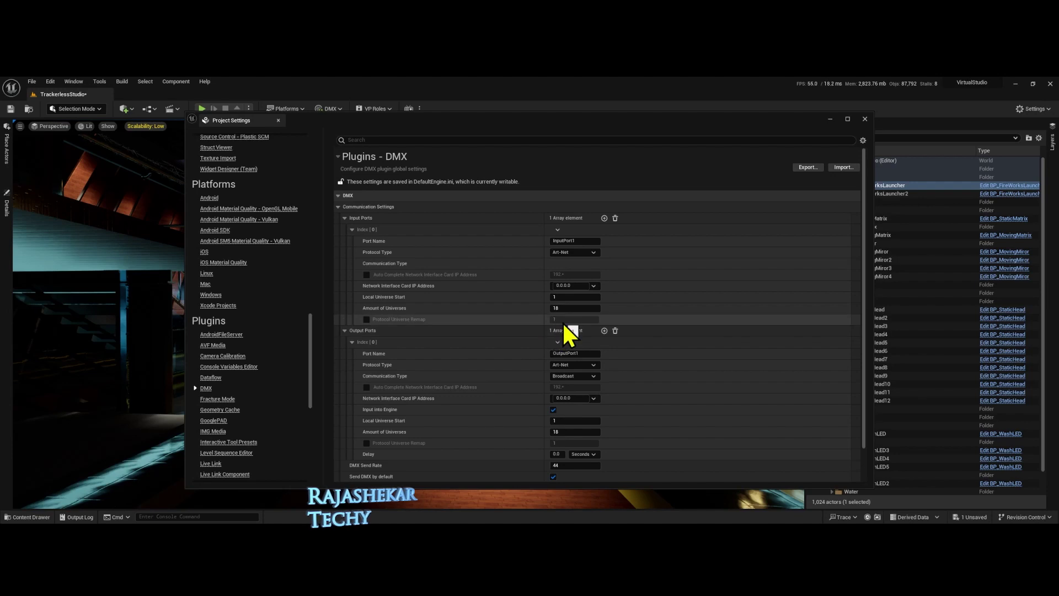
# - Enable Protocol Universe Remap on InputPort1 and OutputPort1 and set both remap values to 0
pyautogui.click(367, 319)
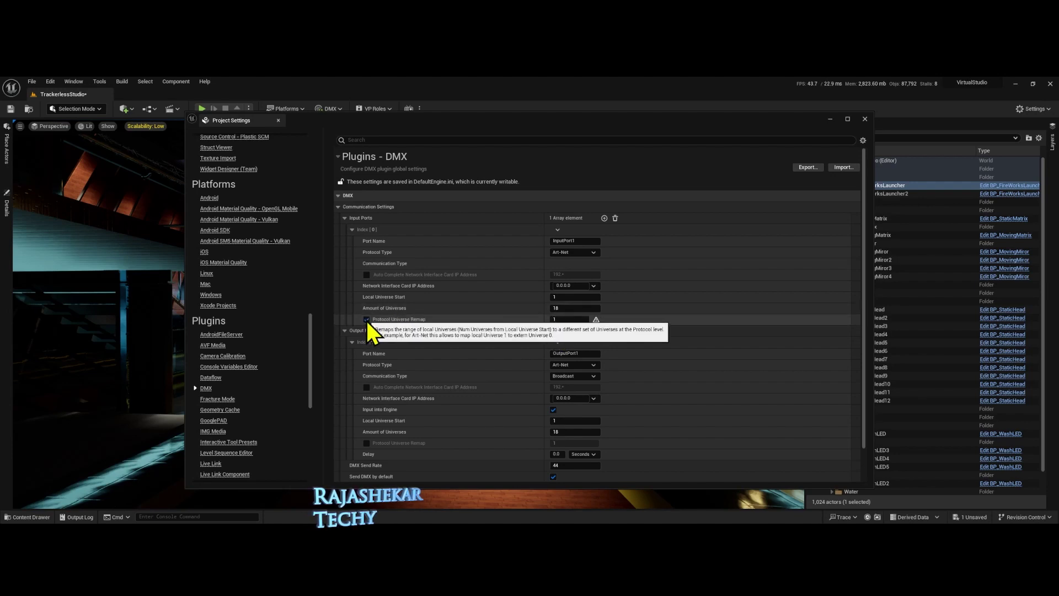
pyautogui.click(567, 320)
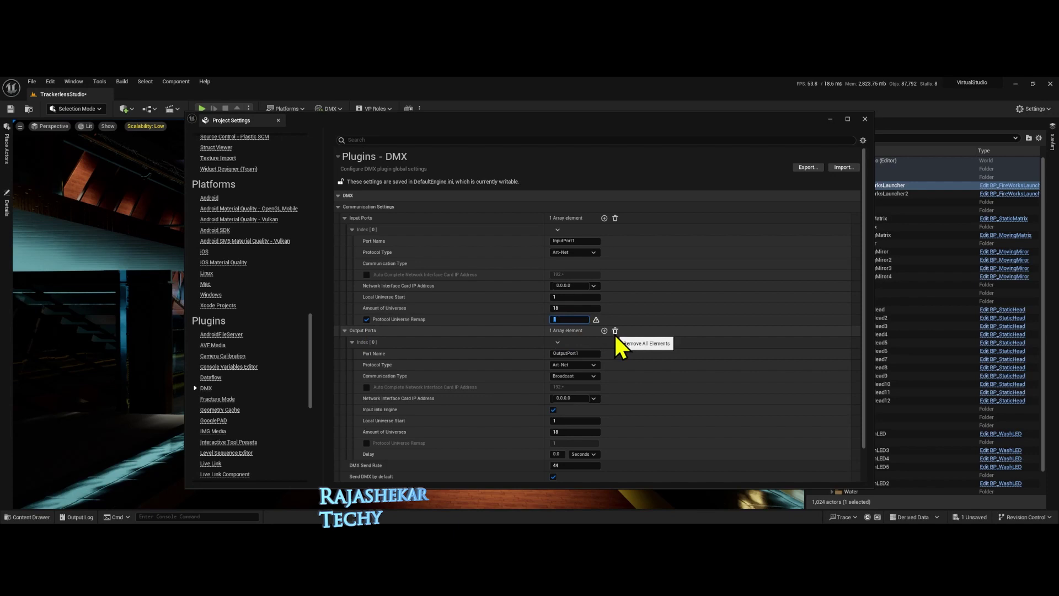
pyautogui.write('0')
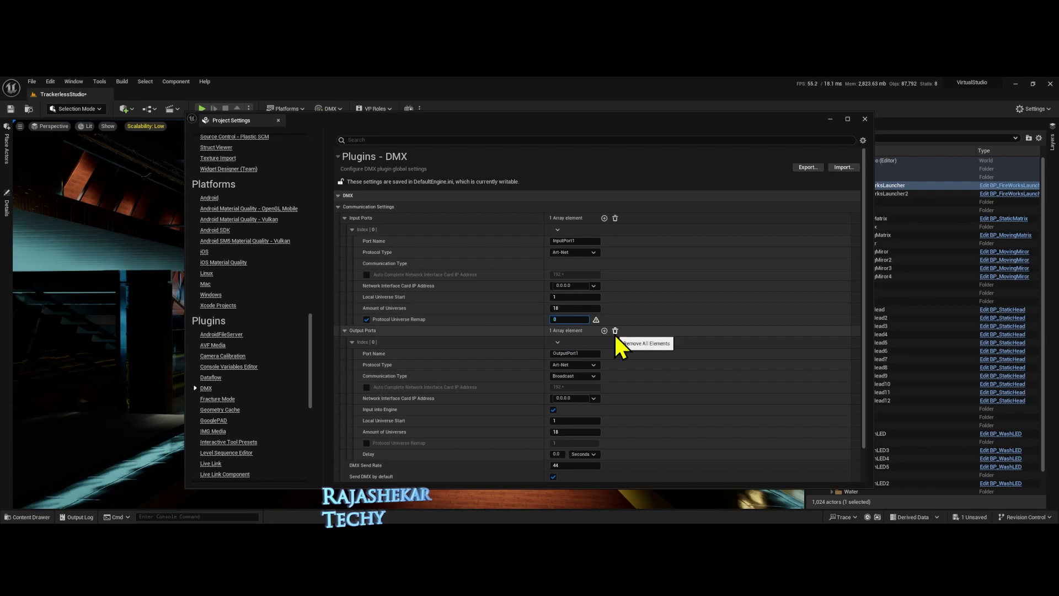
pyautogui.click(367, 444)
pyautogui.click(568, 443)
pyautogui.write('0')
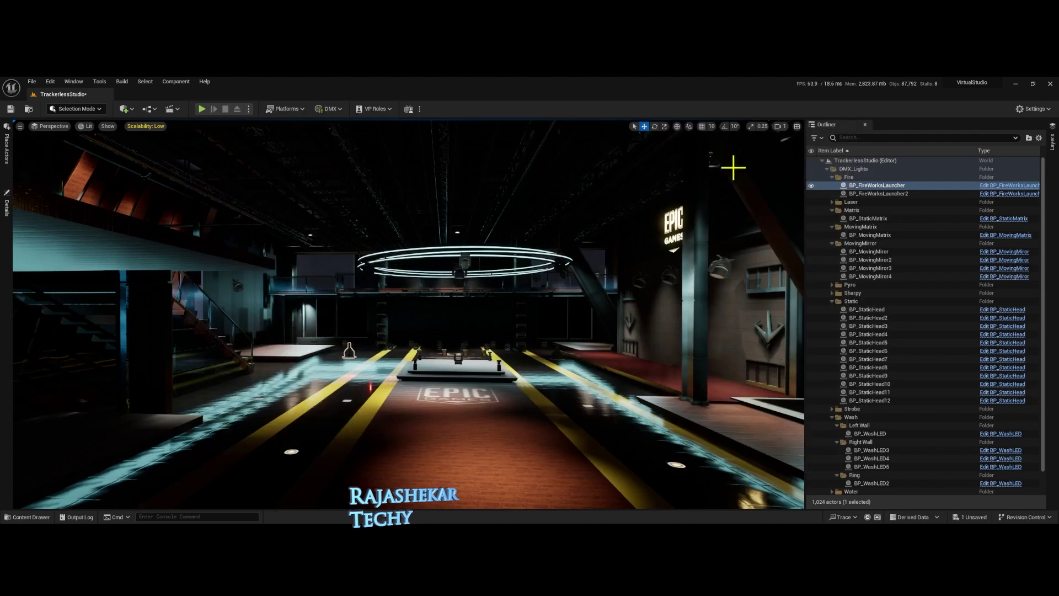
# - Open the DMXbasics DMX library from the RTs content folder
pyautogui.hotkey('alt', 'c')
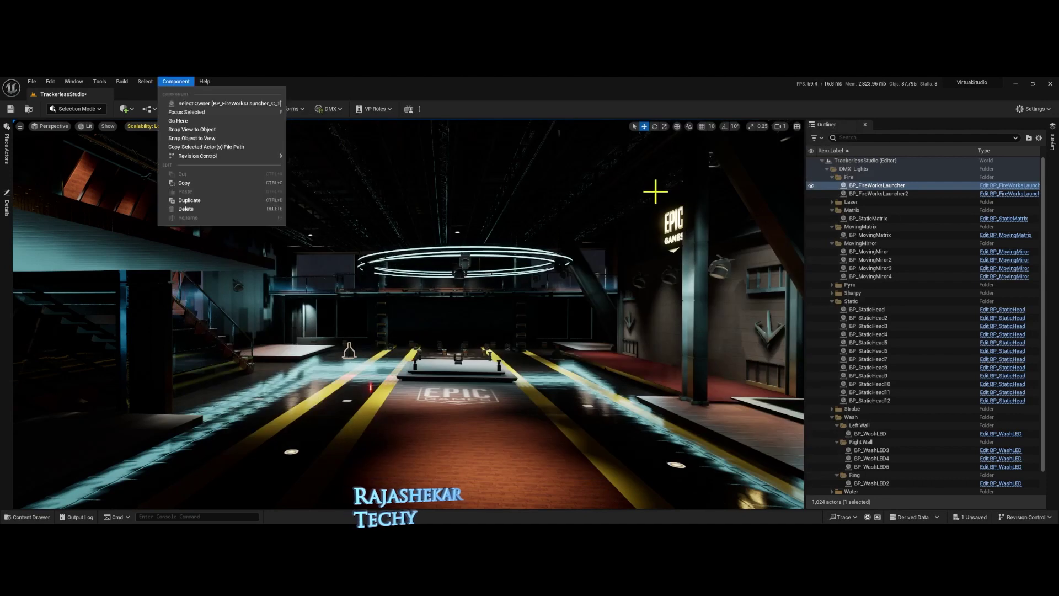
pyautogui.press('Escape')
pyautogui.hotkey('ctrl', 'space')
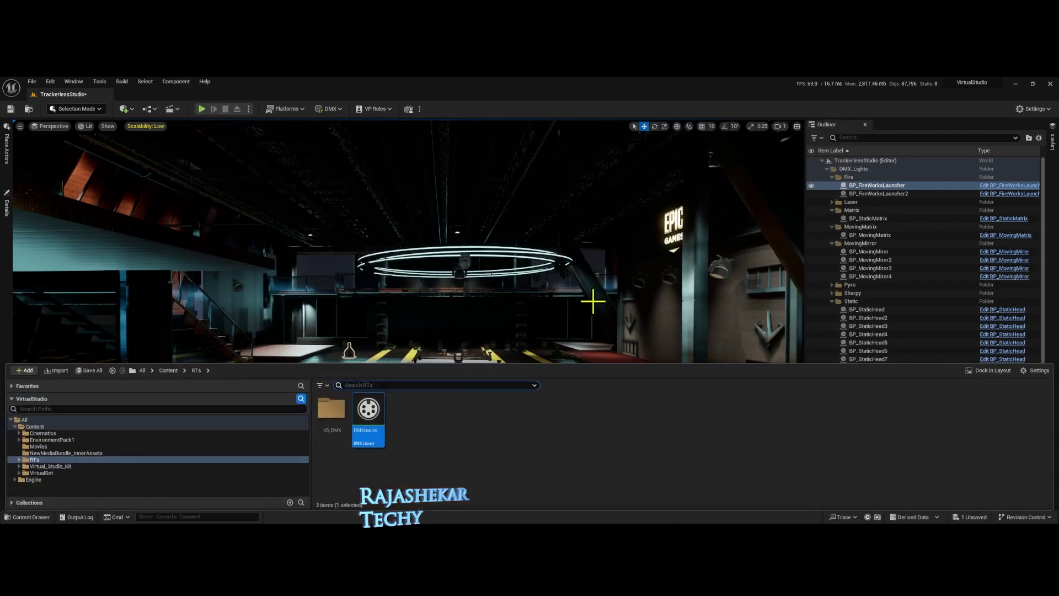
pyautogui.doubleClick(367, 412)
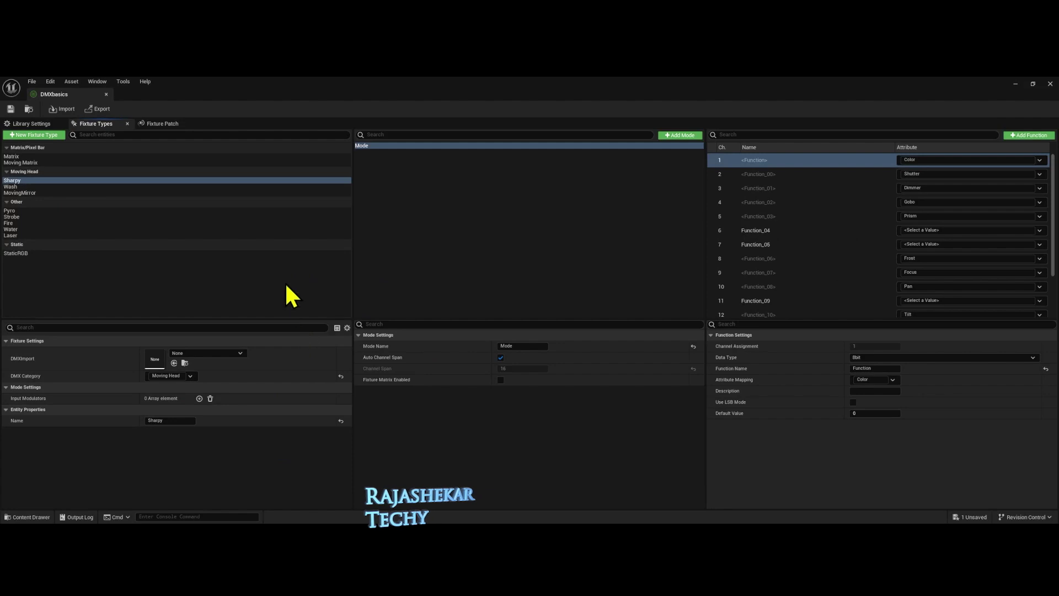
# - Review the library's port settings and fixture types, and open its fixture patch list
pyautogui.click(33, 124)
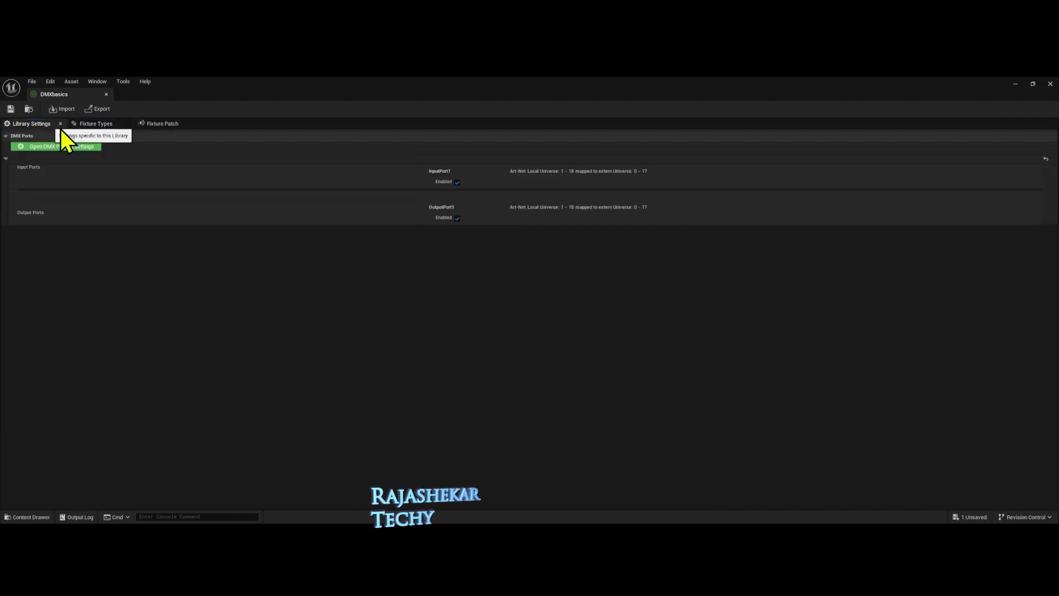
pyautogui.click(90, 125)
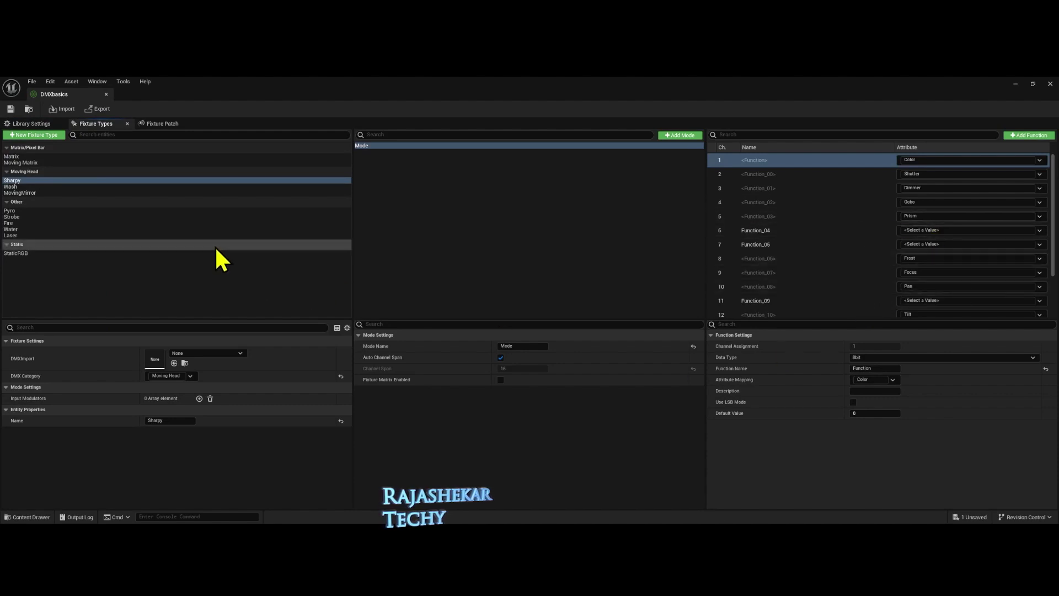
pyautogui.click(157, 127)
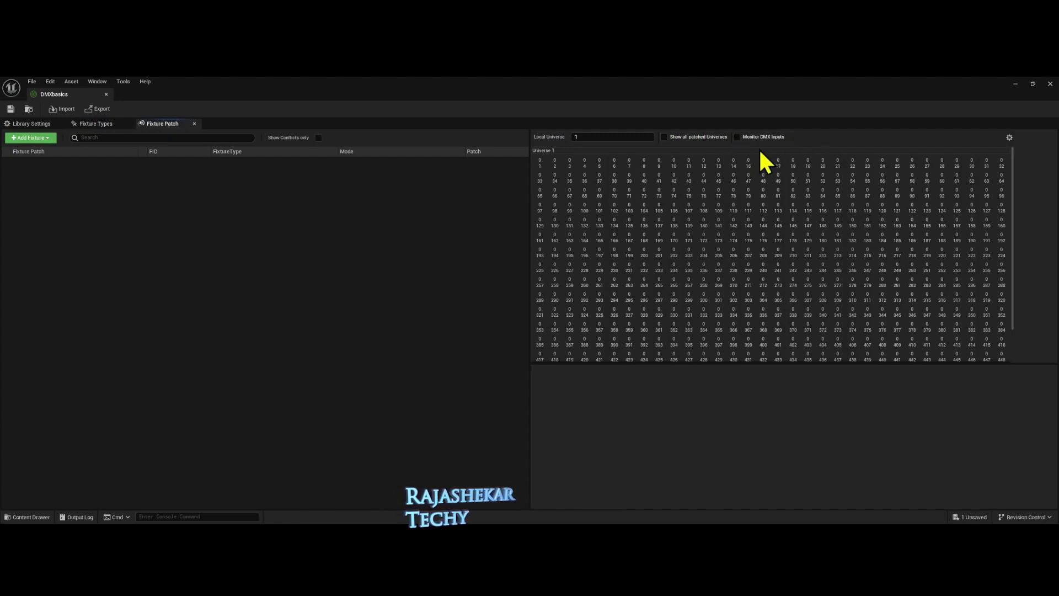
pyautogui.click(48, 138)
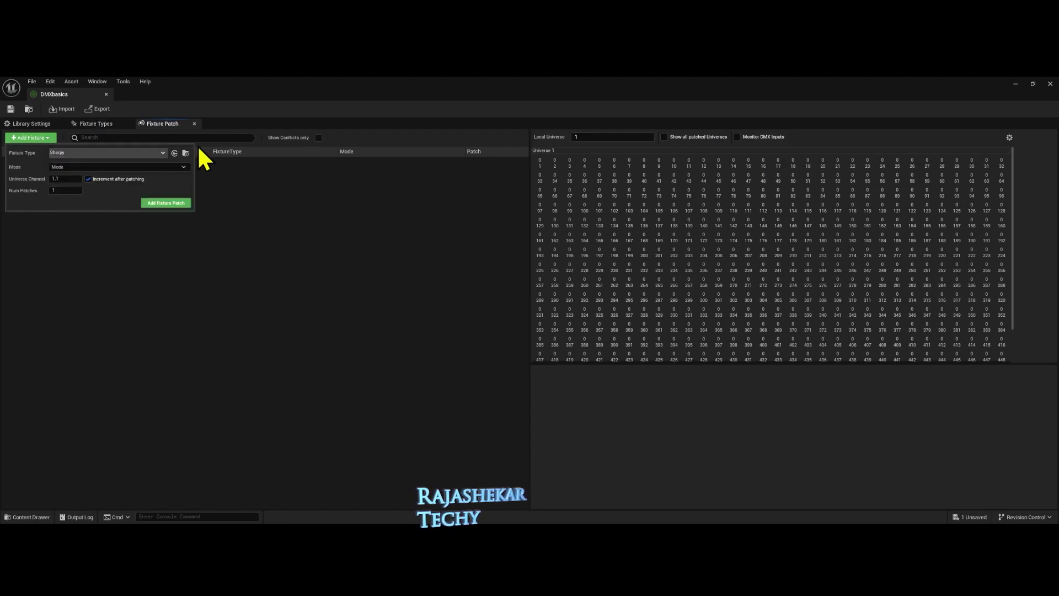
pyautogui.click(200, 219)
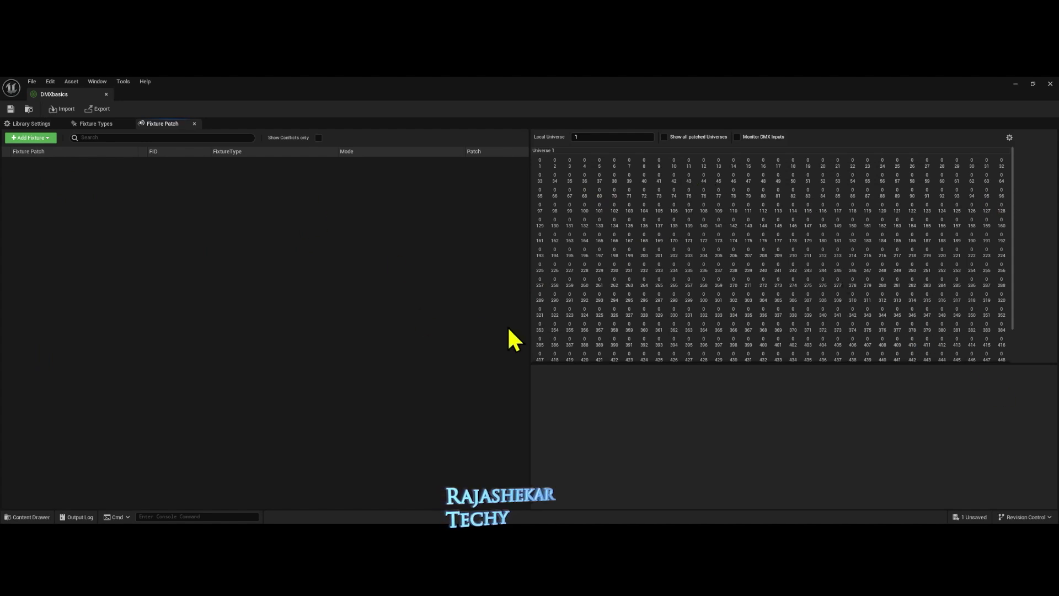
pyautogui.click(131, 292)
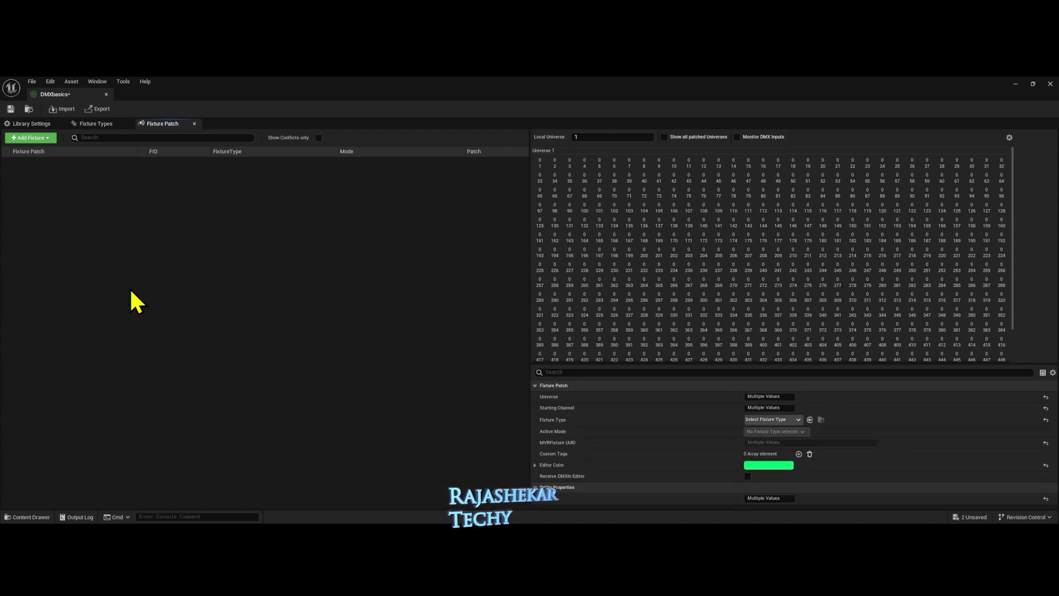
# - Add 10 Sharpy fixture patches using Mode, starting at universe channel 1.340
pyautogui.click(32, 138)
pyautogui.click(71, 153)
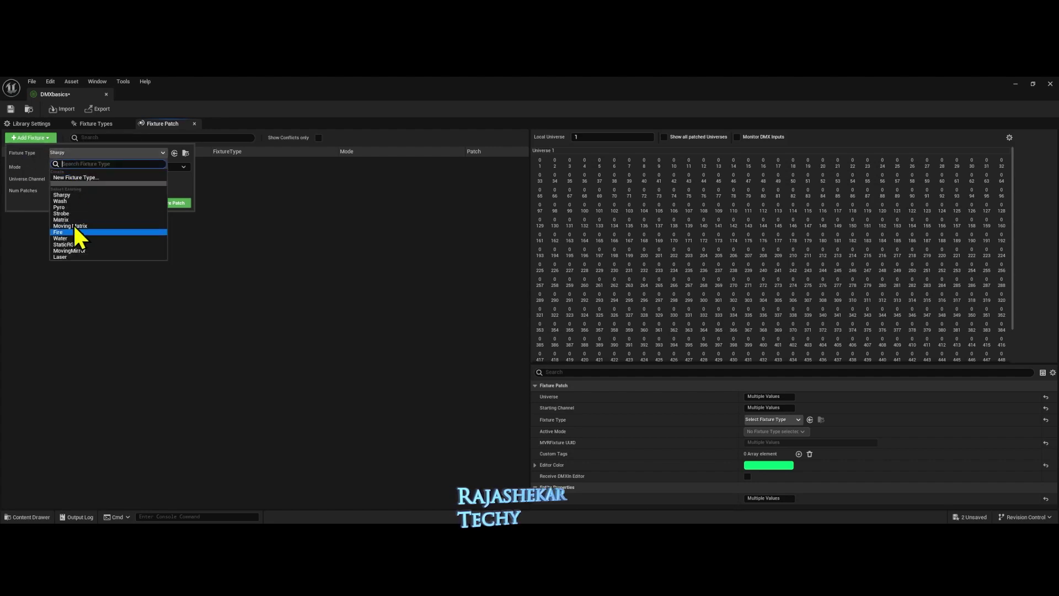
pyautogui.click(70, 196)
pyautogui.click(105, 167)
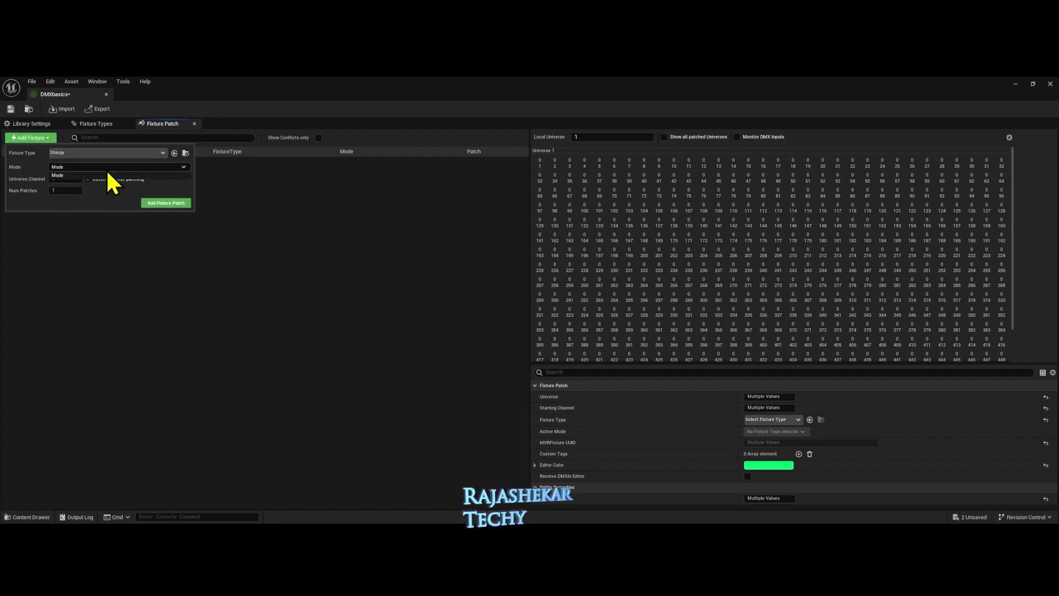
pyautogui.click(71, 175)
pyautogui.click(69, 178)
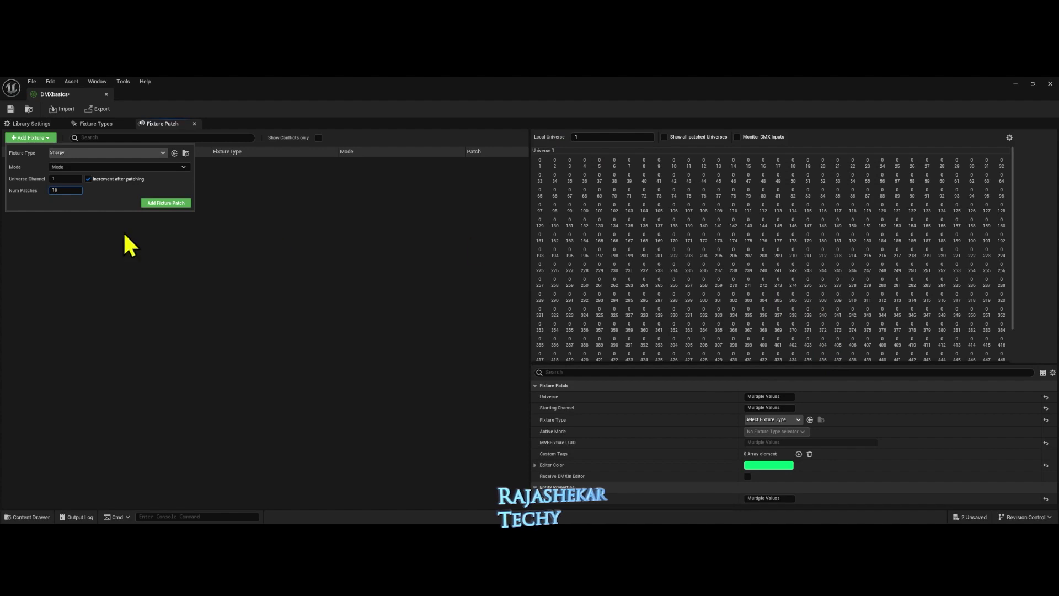
pyautogui.click(68, 179)
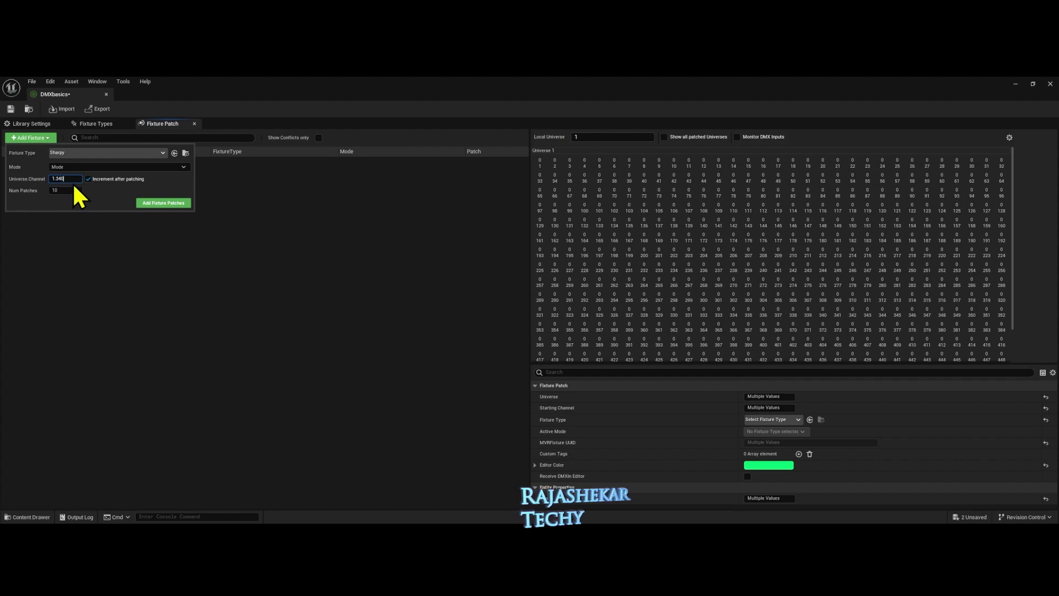
pyautogui.click(154, 204)
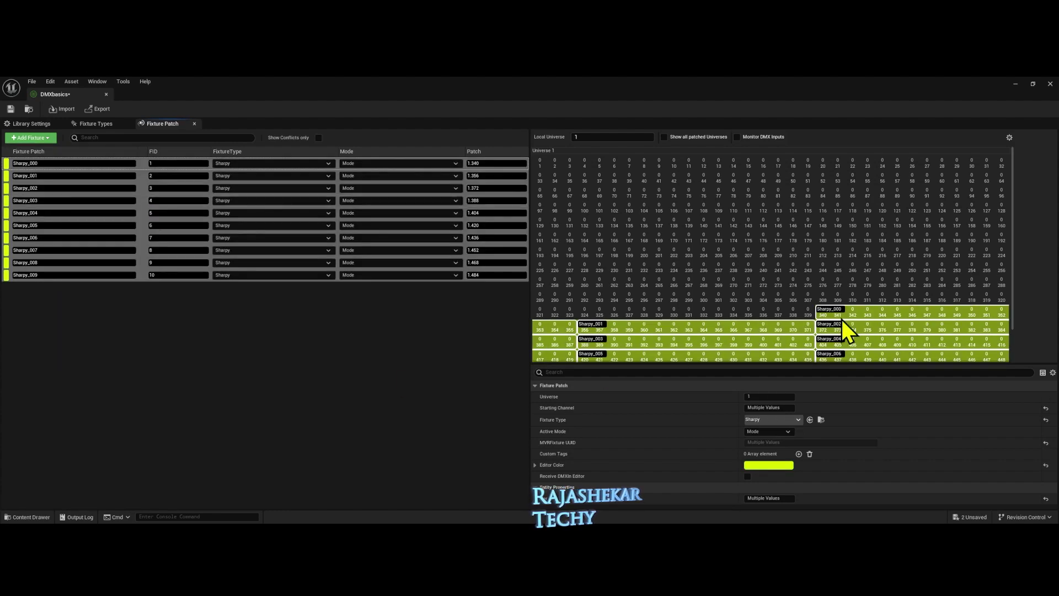
# - Move the block of Sharpy patches within universe 1 so that Sharpy_000 starts at channel 300
pyautogui.scroll(-2, 807, 300)
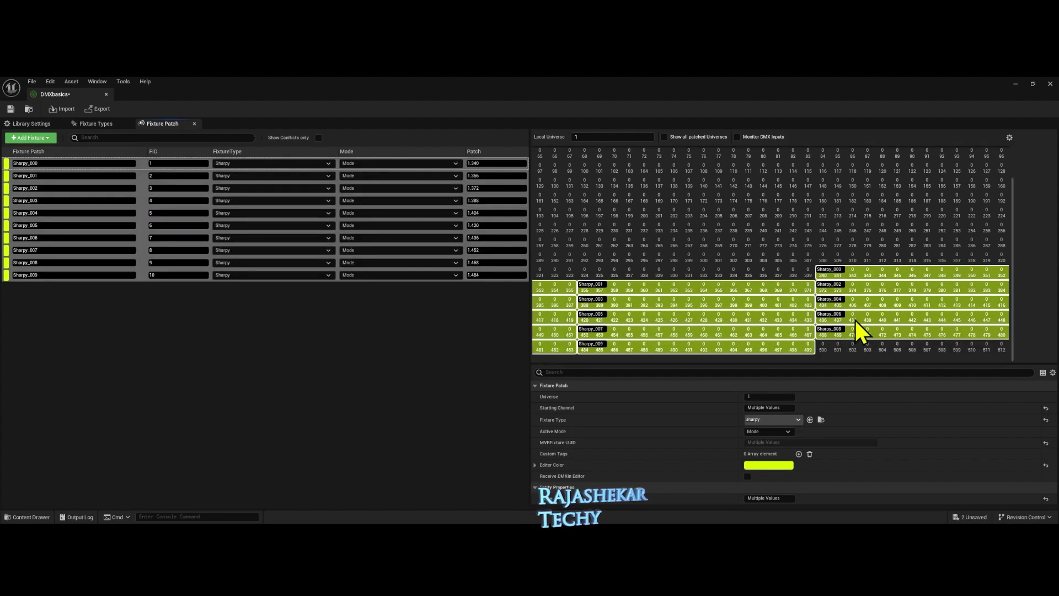
pyautogui.scroll(2, 855, 320)
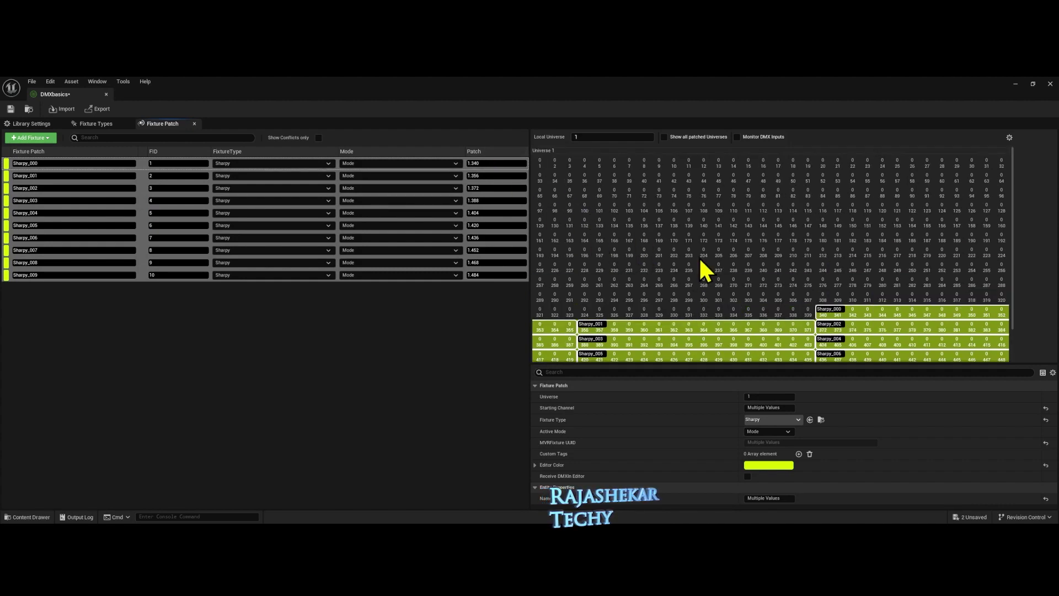
pyautogui.moveTo(823, 317); pyautogui.dragTo(780, 274)
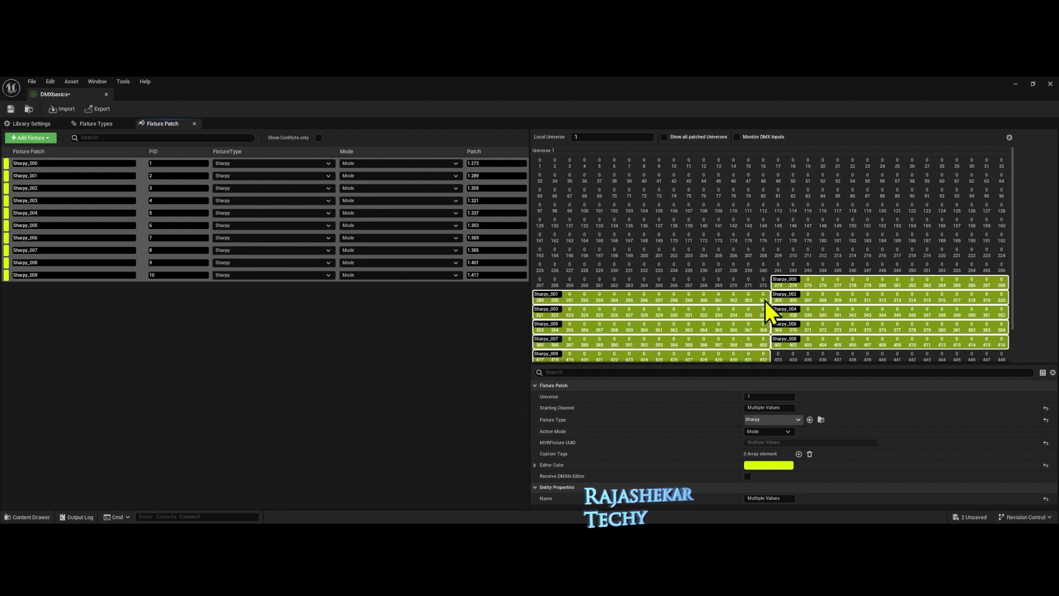
pyautogui.moveTo(783, 291); pyautogui.dragTo(707, 300)
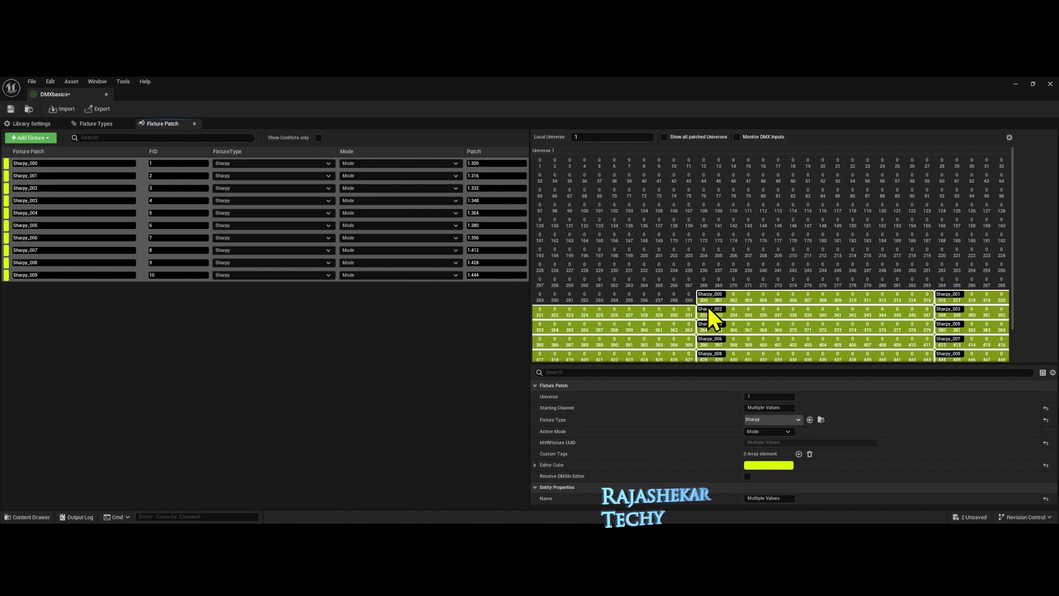
# - Display local universe 2 in the patch grid, and return to universe 1
pyautogui.click(600, 137)
pyautogui.write('2')
pyautogui.press('Return')
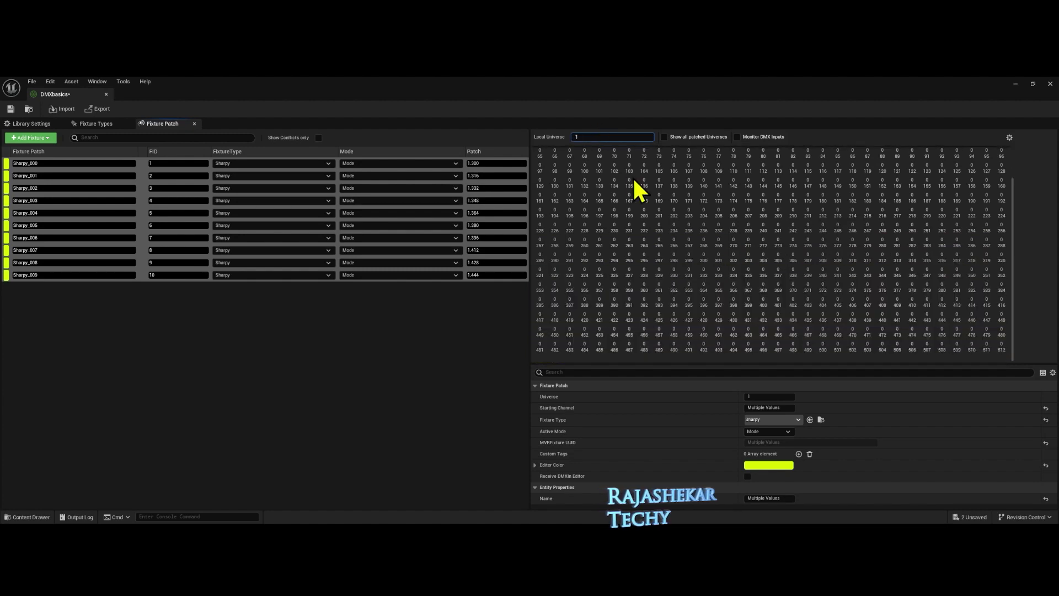
pyautogui.write('1')
pyautogui.press('Return')
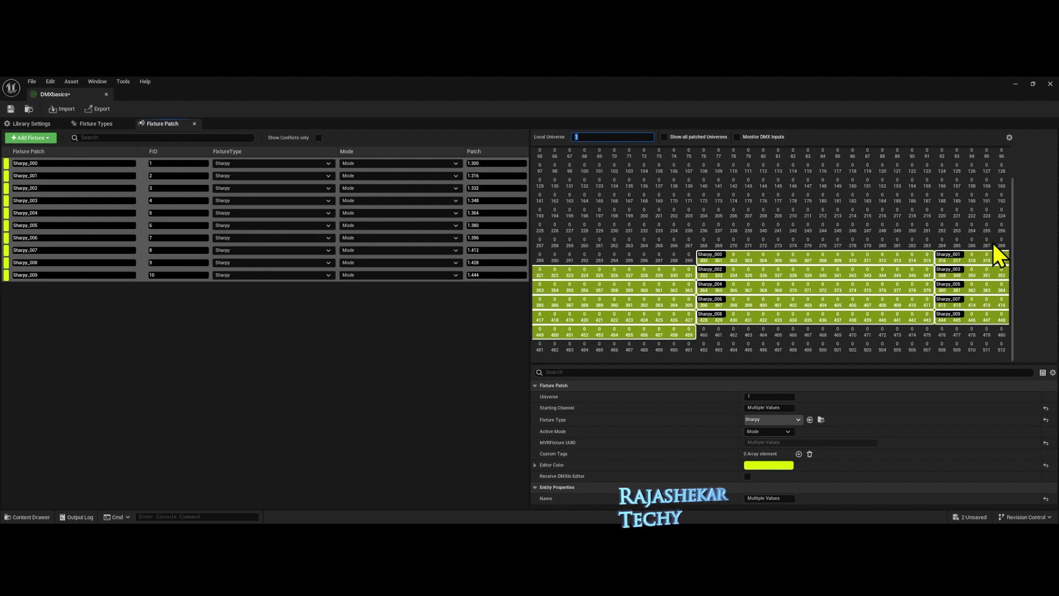
# - Reassign all the Sharpy patches to universe 2 and check local universe 1 in the patch grid
pyautogui.click(71, 164)
pyautogui.keyDown('shift'); pyautogui.click(47, 281); pyautogui.keyUp('shift')
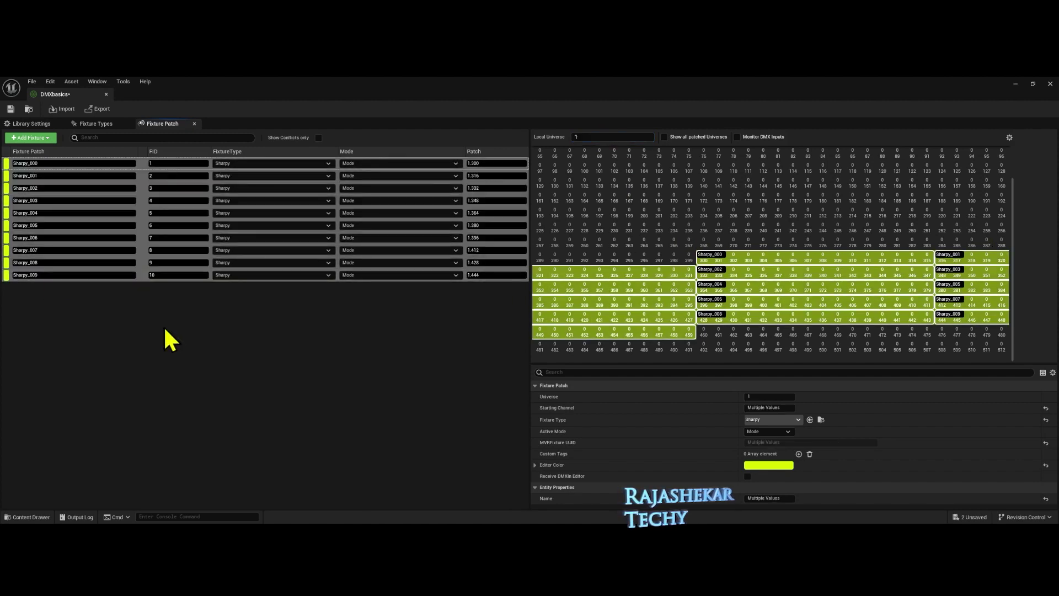
pyautogui.click(764, 397)
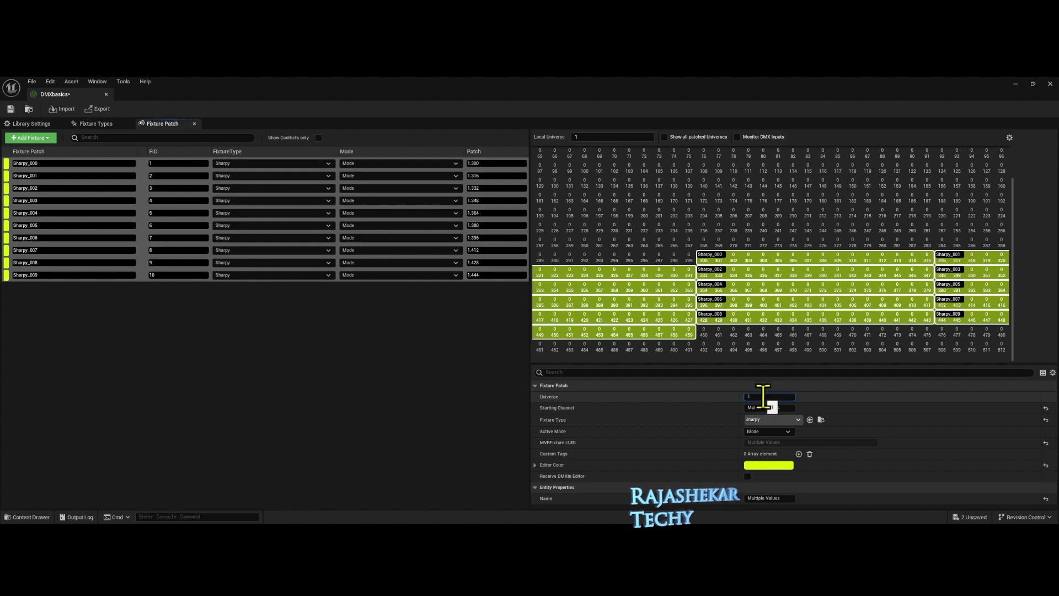
pyautogui.write('2')
pyautogui.press('Return')
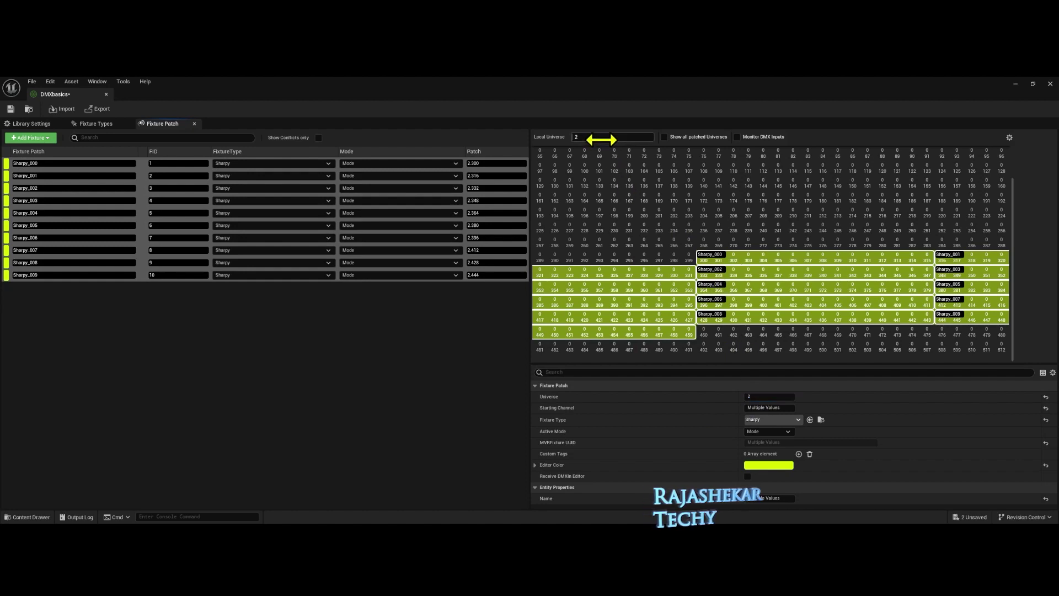
pyautogui.write('1')
pyautogui.press('Return')
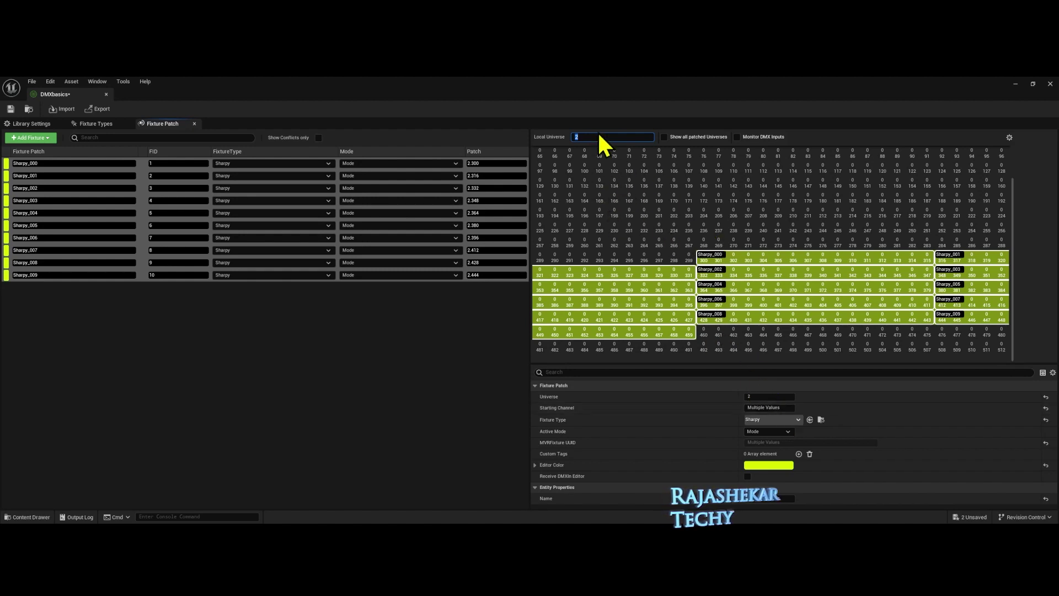
# - Return the patch grid to local universe 2 to check where the Sharpy patches sit
pyautogui.scroll(1, 603, 137)
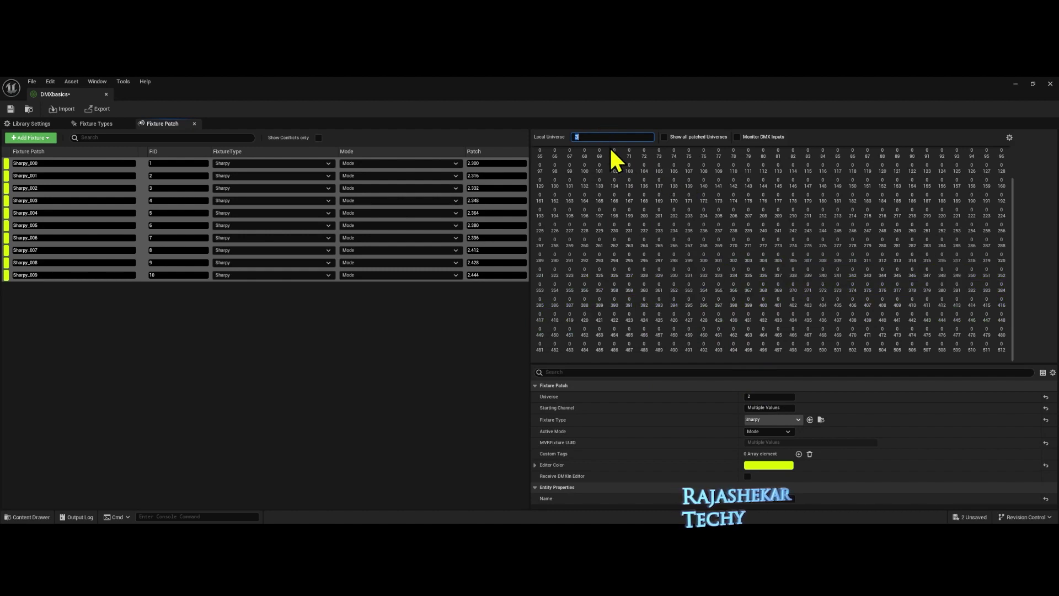
pyautogui.write('2')
pyautogui.press('Return')
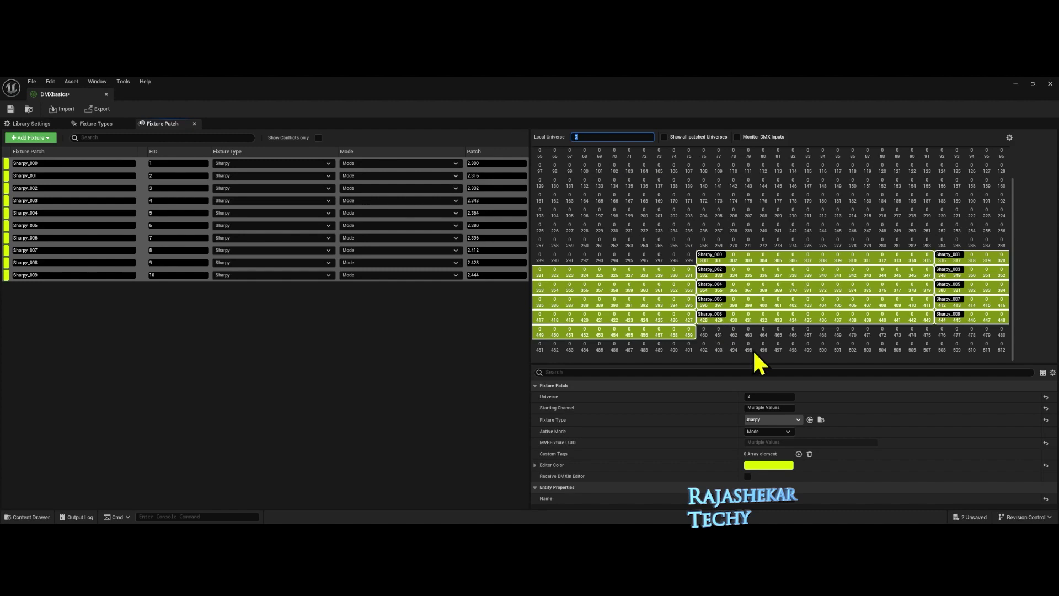
# - Reassign all the patches from Sharpy_000 to Sharpy_009 to universe 3 with starting channel 100
pyautogui.click(56, 165)
pyautogui.keyDown('shift'); pyautogui.click(50, 278); pyautogui.keyUp('shift')
pyautogui.click(781, 396)
pyautogui.write('3')
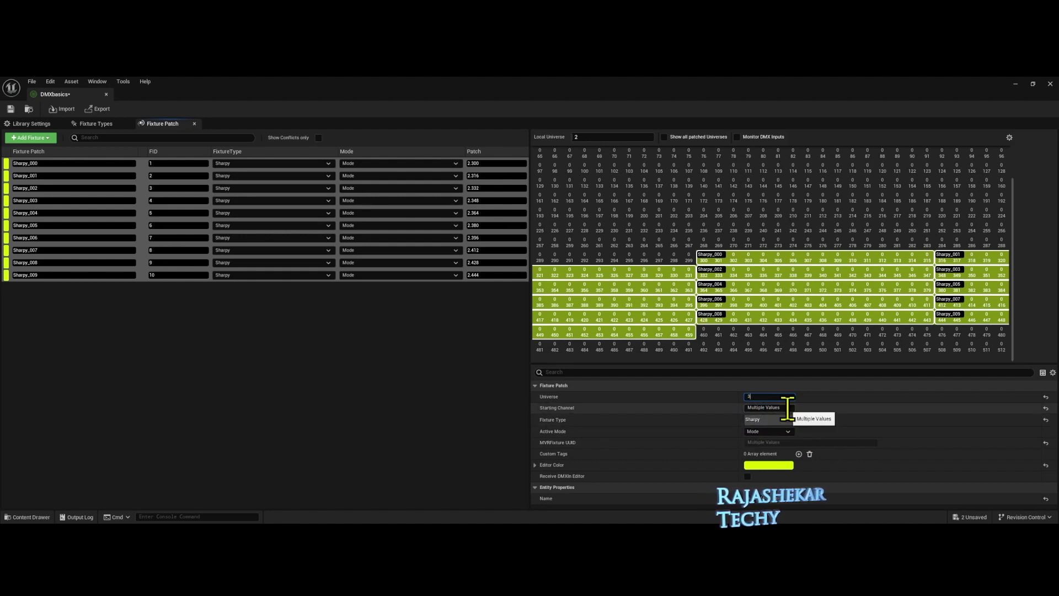
pyautogui.press('Tab')
pyautogui.write('10')
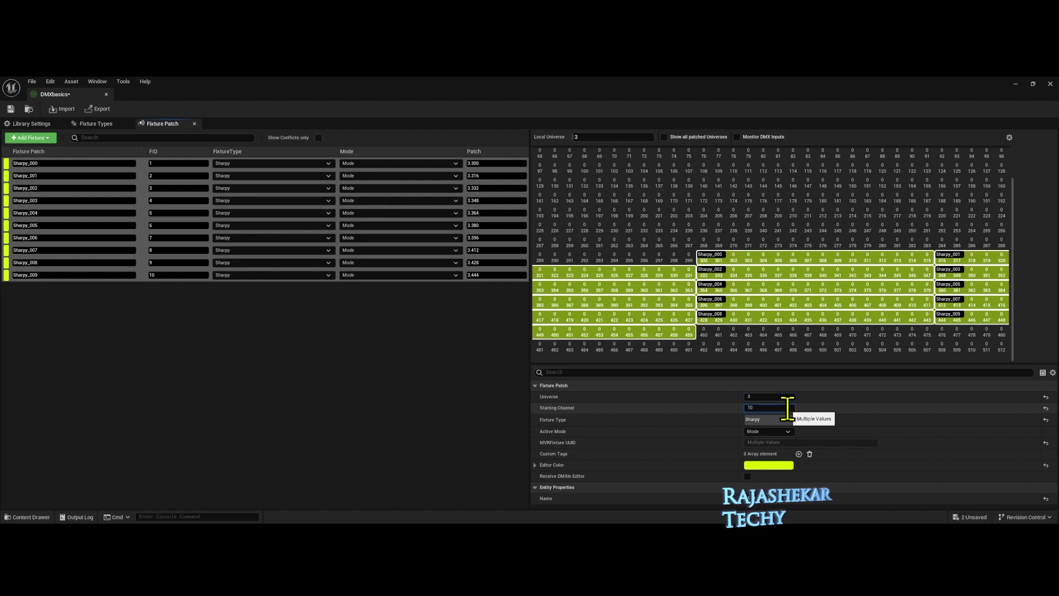
pyautogui.press('Return')
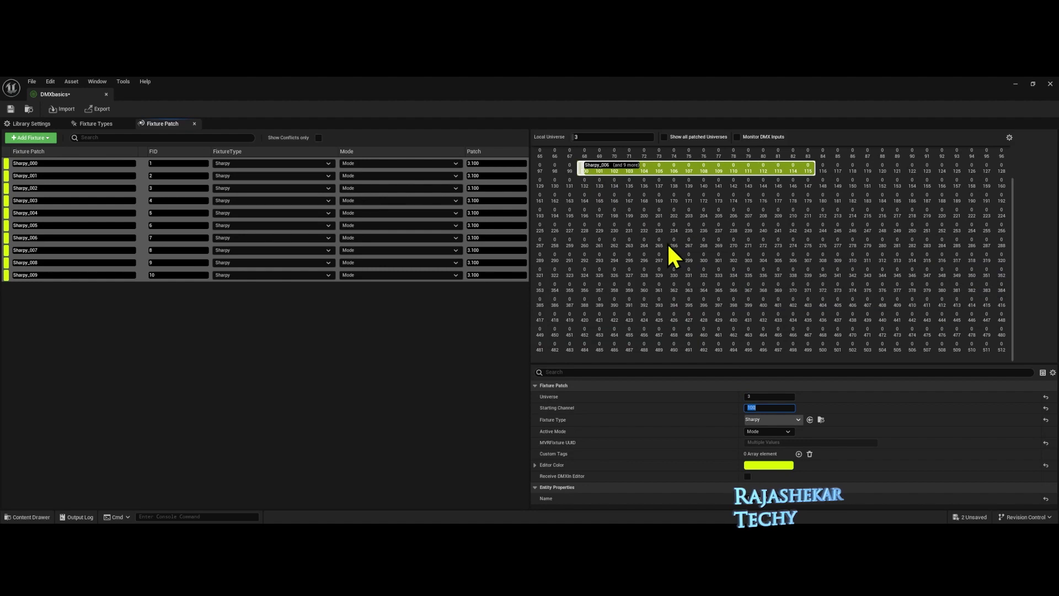
# - Try to move a Sharpy patch out of the stack at channel 100 to a lower row of the universe 3 grid
pyautogui.click(480, 314)
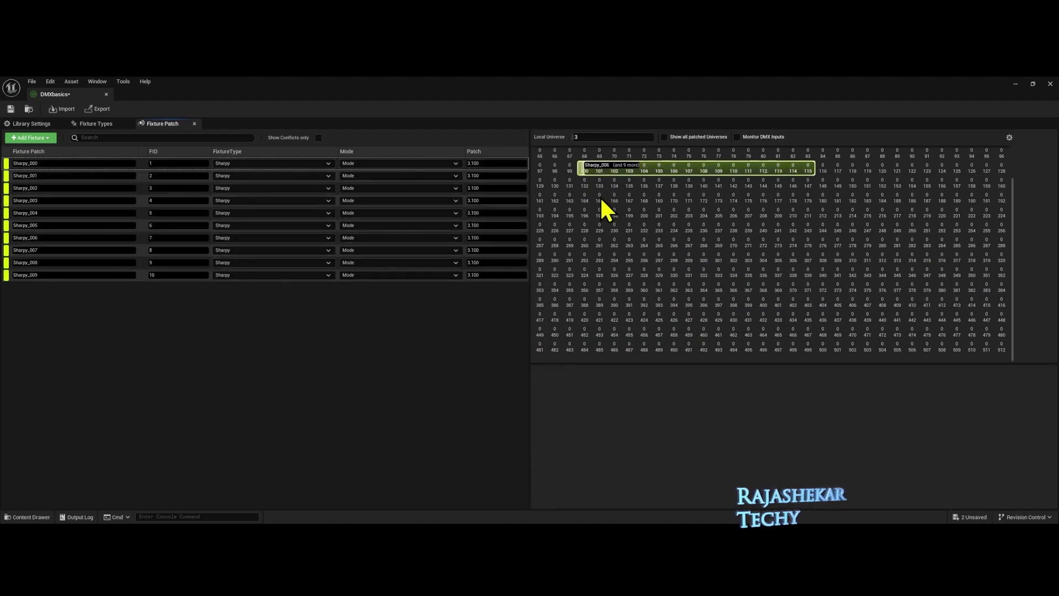
pyautogui.click(632, 170)
pyautogui.moveTo(597, 176); pyautogui.dragTo(597, 276)
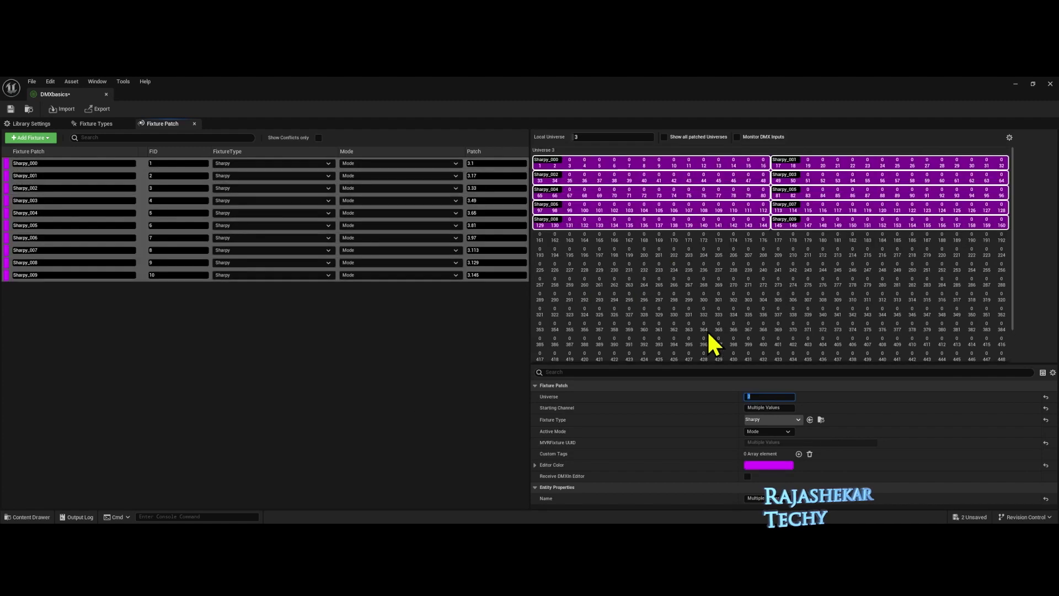
# - Deselect the Sharpy patches and examine their channel layout in the universe 3 grid
pyautogui.click(458, 349)
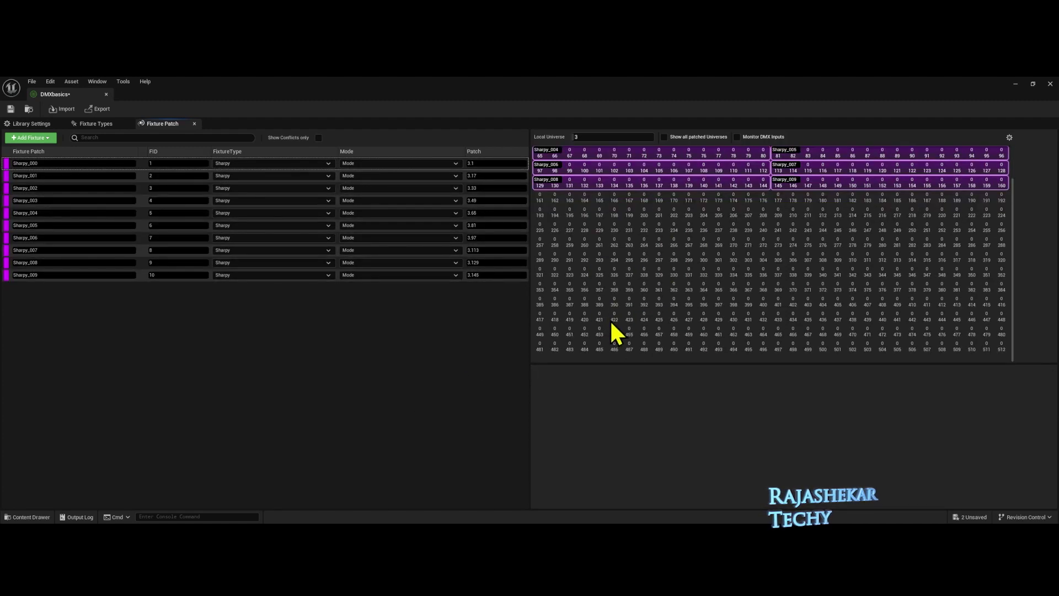
pyautogui.scroll(3, 610, 319)
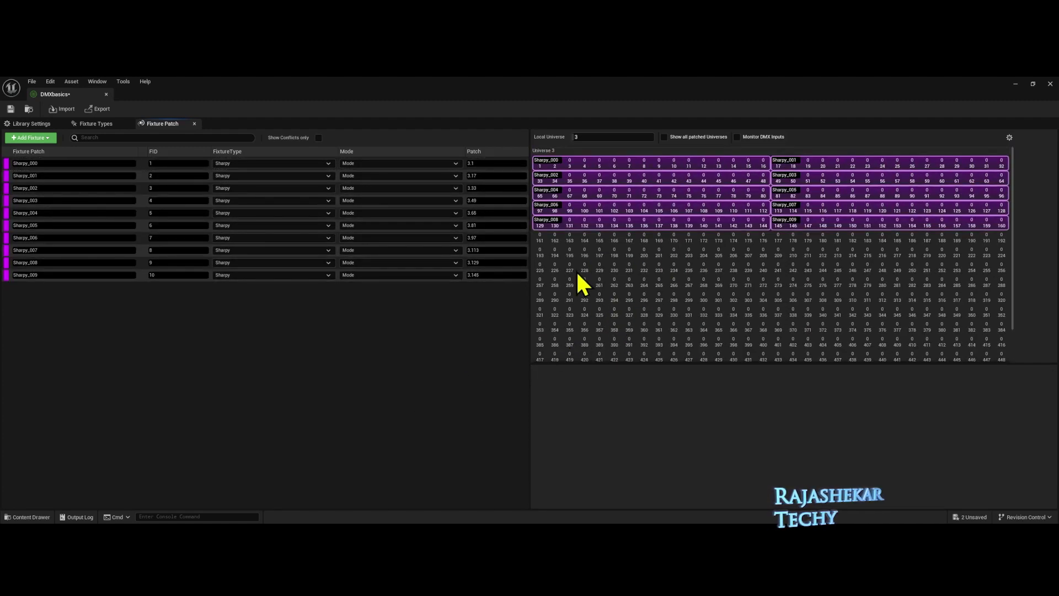